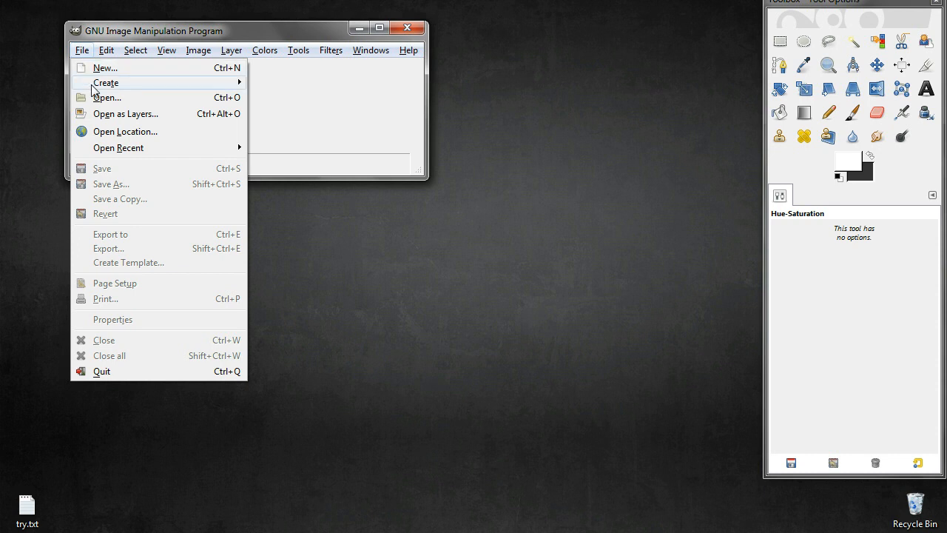
Open IPintentio_stuflyer.pdf and import its first page as layers
{"action": "left_click", "coordinate": [97, 99]}
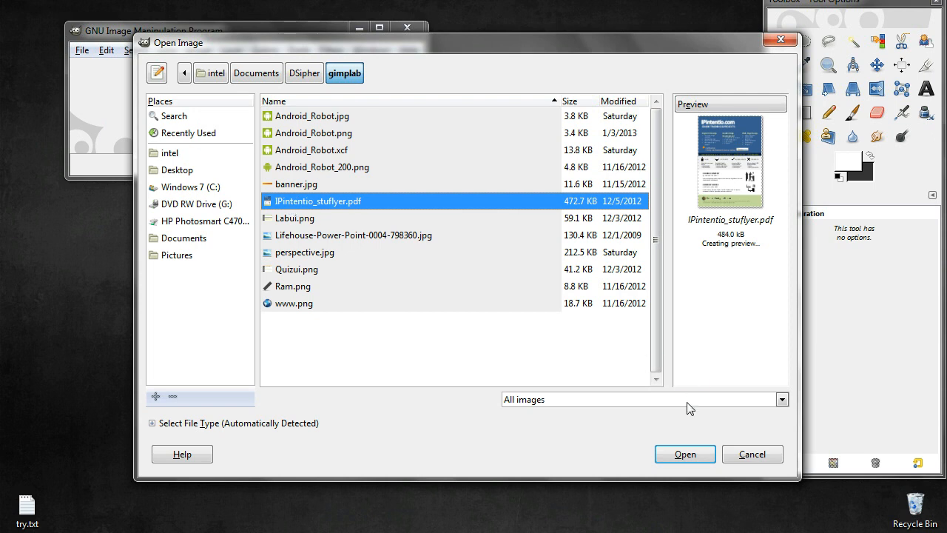
{"action": "left_click", "coordinate": [681, 459]}
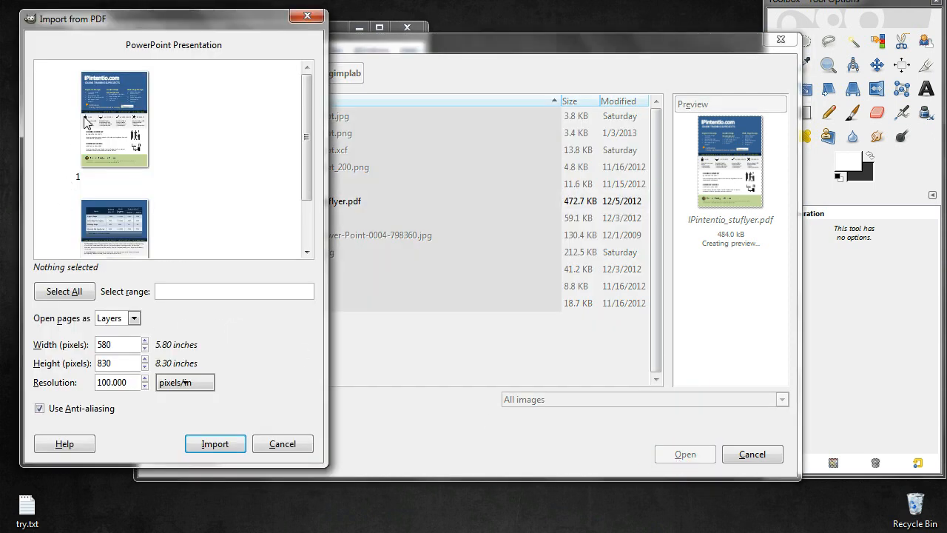
{"action": "left_click", "coordinate": [104, 123]}
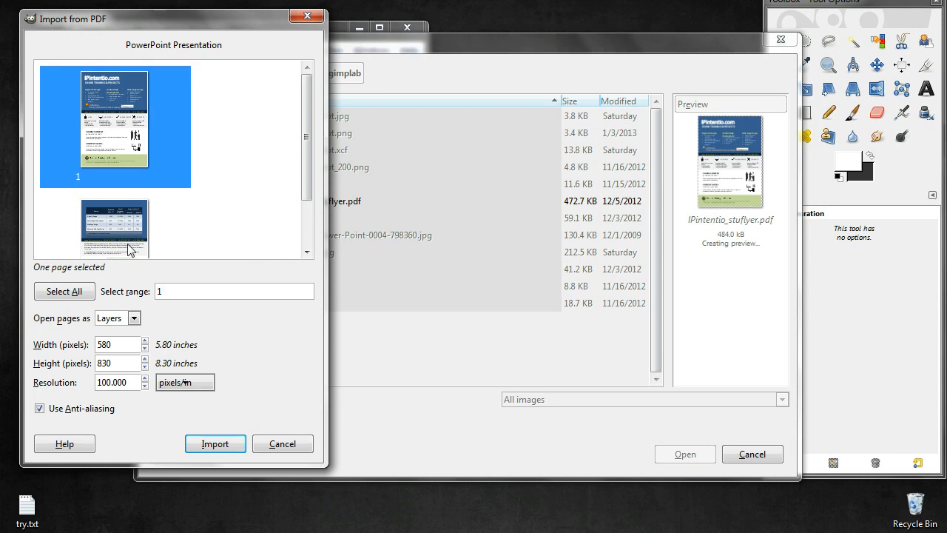
{"action": "left_click", "coordinate": [212, 444]}
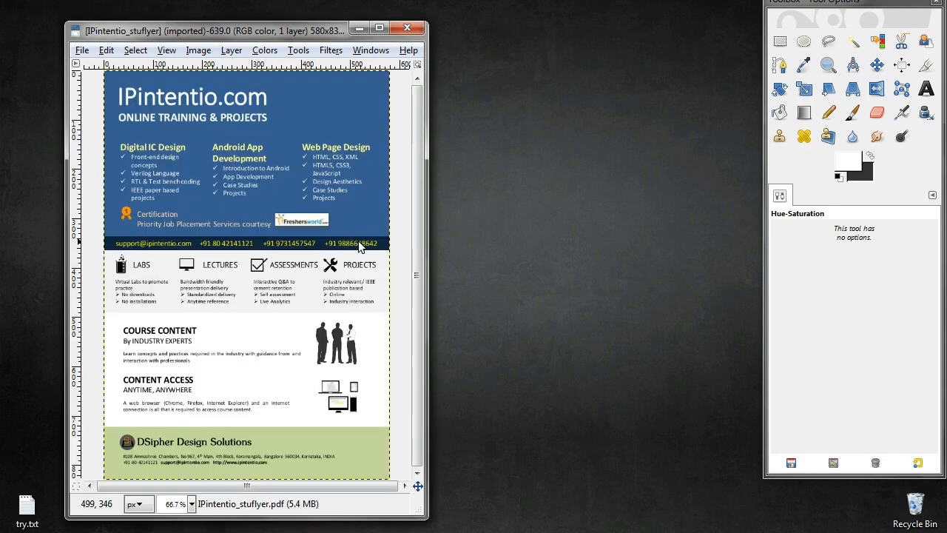
Enlarge the image window and apply a Drop Shadow with offsets 8, blur radius 15 and opacity 80
{"action": "left_click_drag", "start_coordinate": [430, 514], "coordinate": [625, 532]}
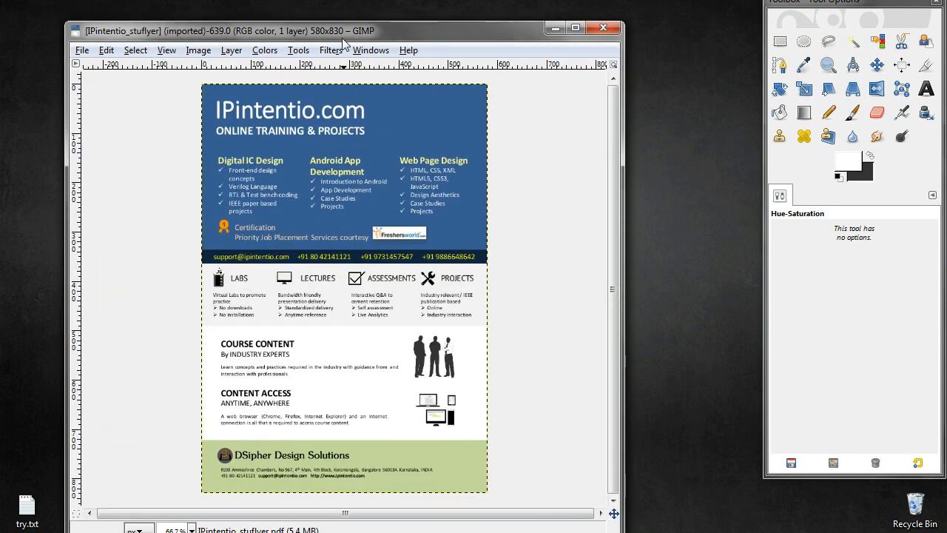
{"action": "left_click_drag", "start_coordinate": [341, 34], "coordinate": [353, 17]}
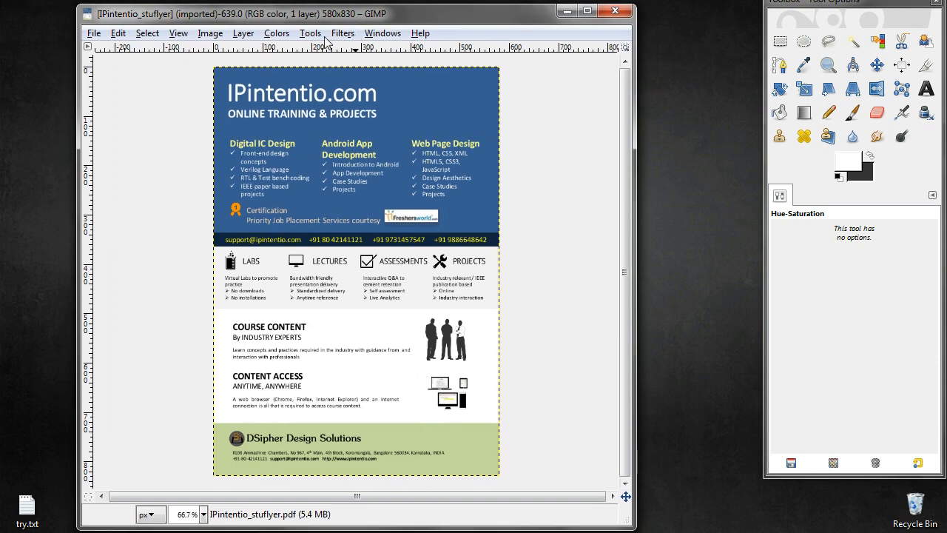
{"action": "left_click", "coordinate": [337, 36]}
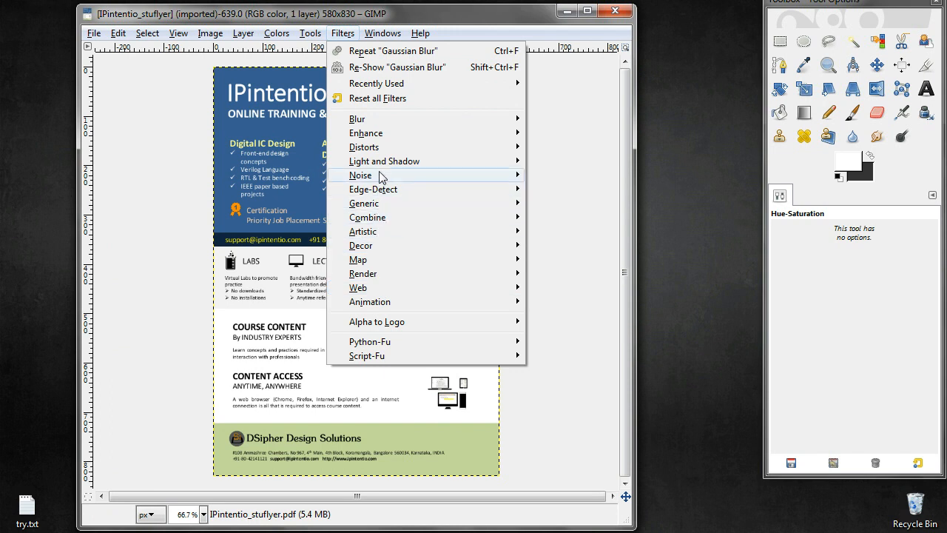
{"action": "mouse_move", "coordinate": [382, 166]}
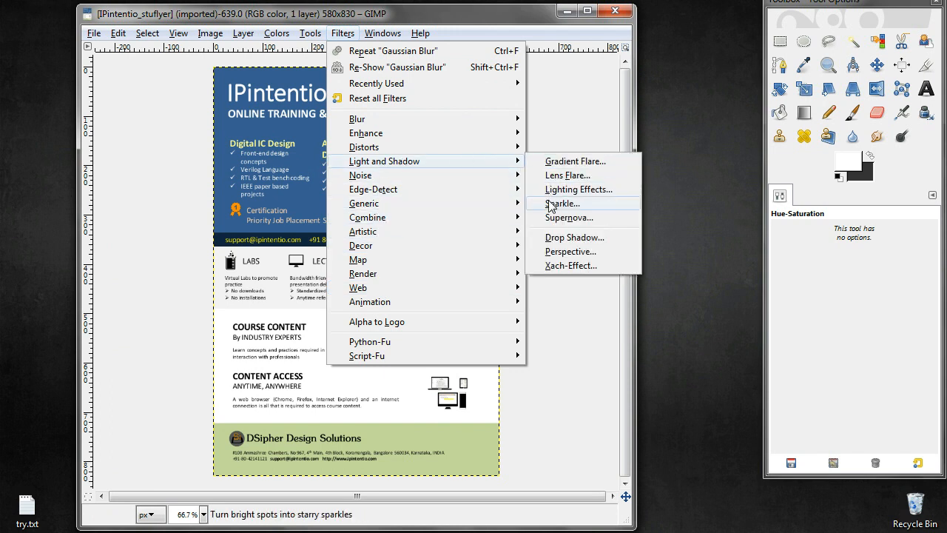
{"action": "left_click", "coordinate": [550, 239]}
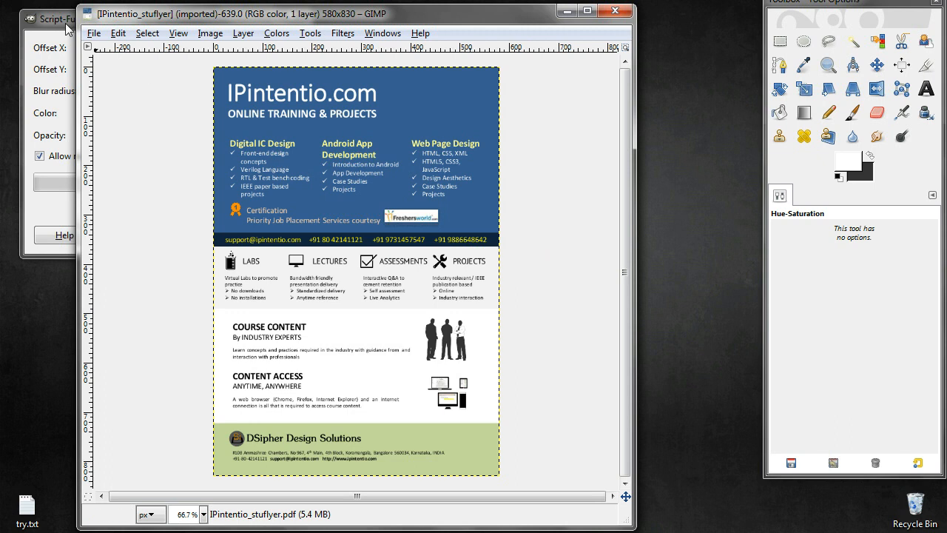
{"action": "left_click", "coordinate": [64, 27]}
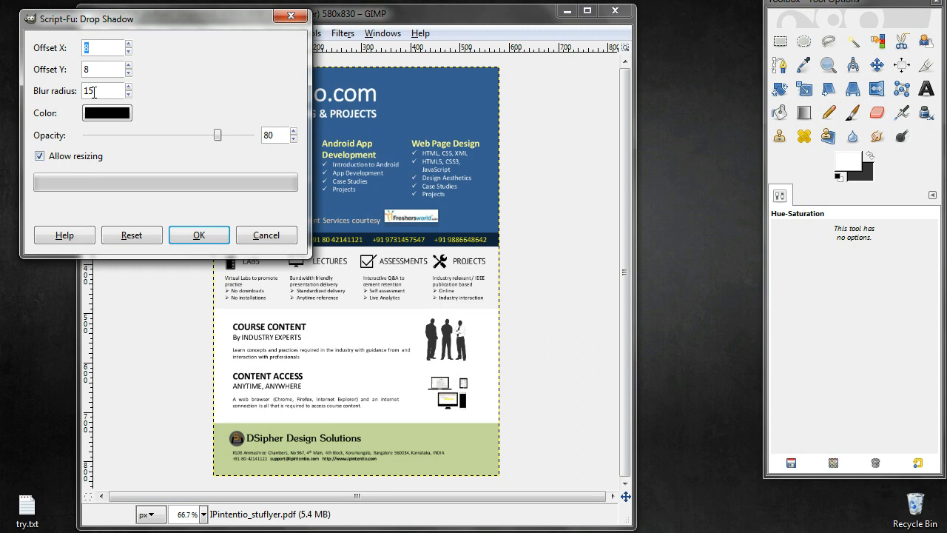
{"action": "left_click", "coordinate": [181, 242]}
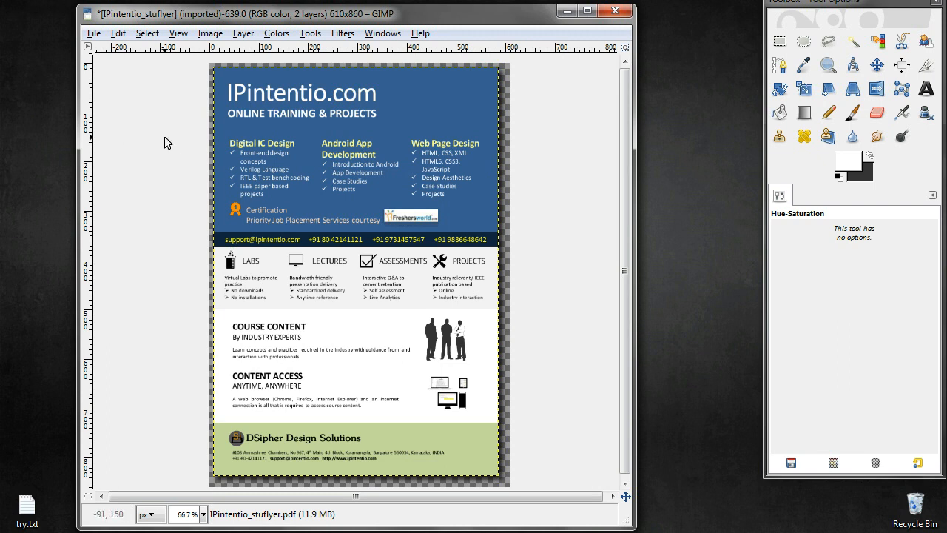
Export the image as IPintentio_stuflyer.png in the gimplab folder with the default PNG options
{"action": "left_click", "coordinate": [94, 34]}
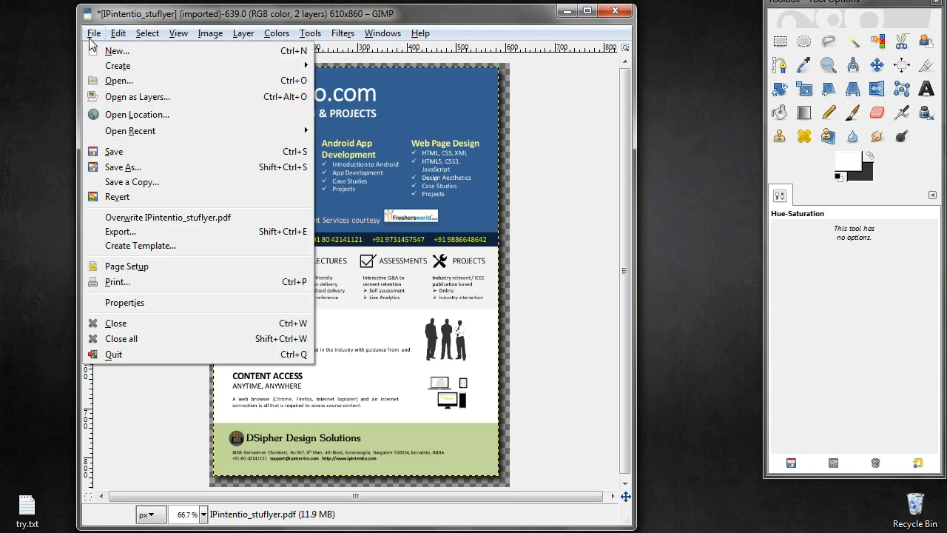
{"action": "left_click", "coordinate": [115, 232]}
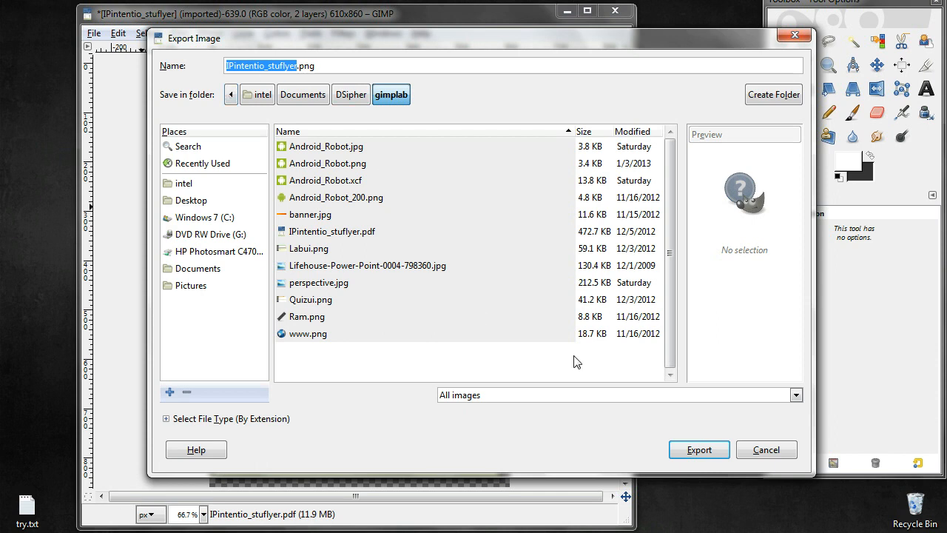
{"action": "left_click", "coordinate": [696, 453]}
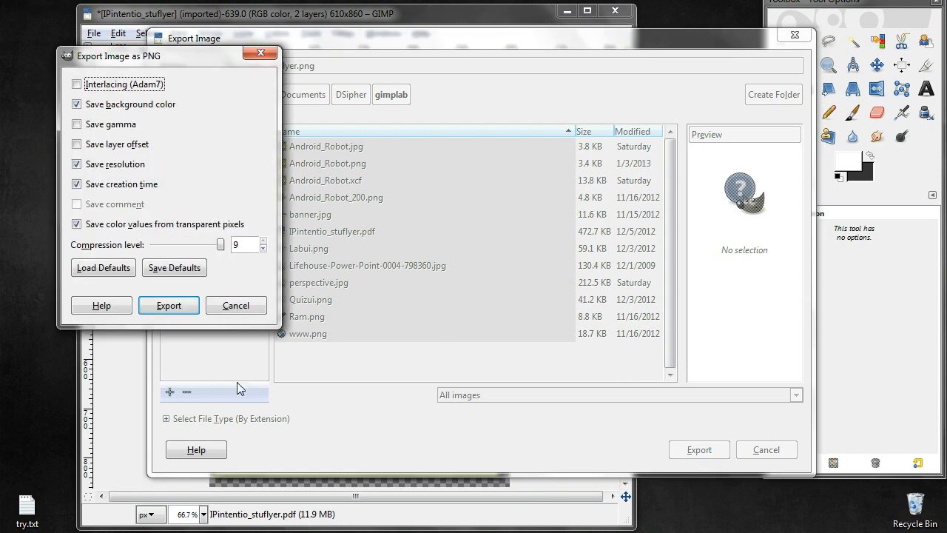
{"action": "left_click", "coordinate": [169, 306]}
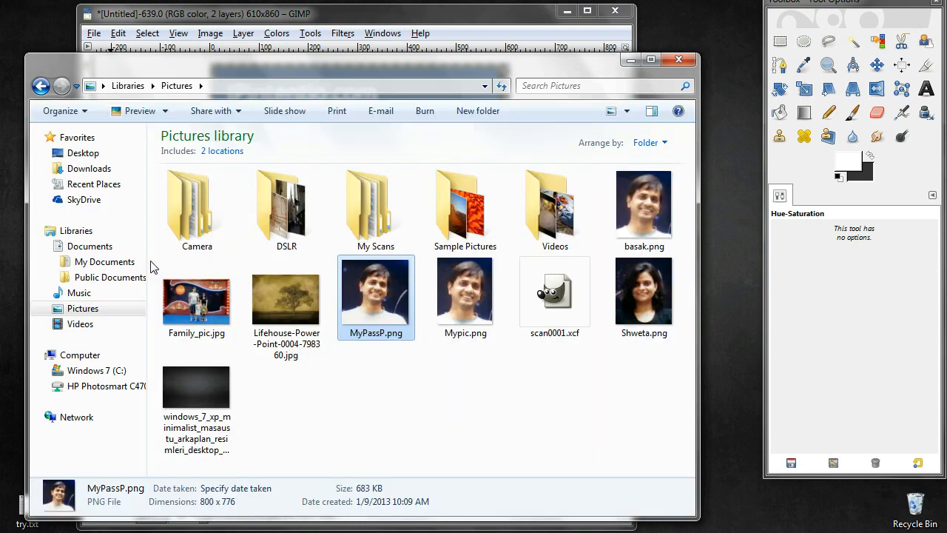
Browse to the gimplab folder in the file explorer and preview the exported PNG
{"action": "left_click", "coordinate": [90, 247]}
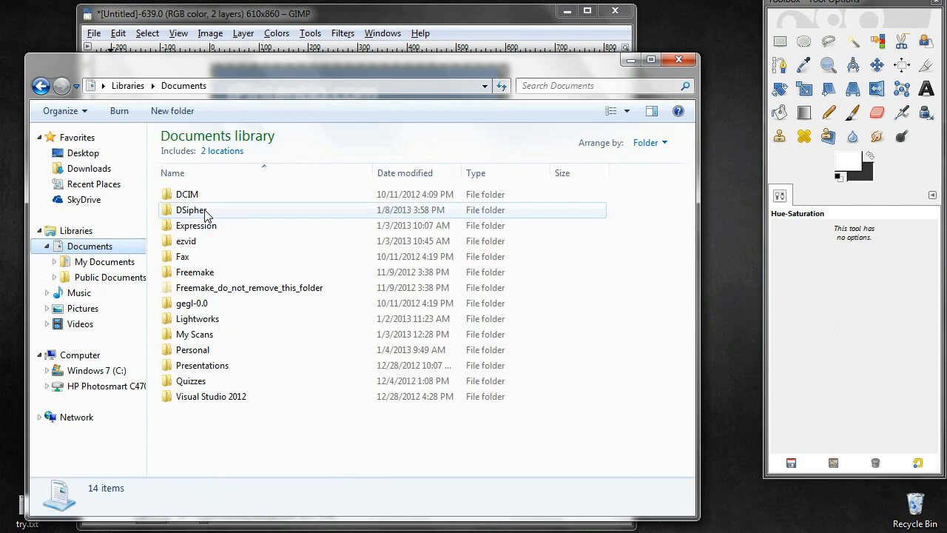
{"action": "left_click", "coordinate": [206, 211]}
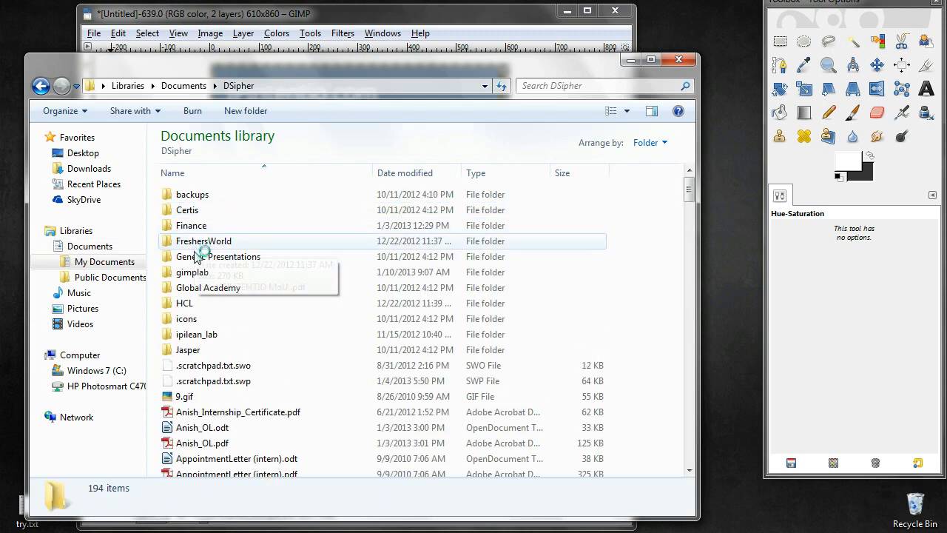
{"action": "left_click", "coordinate": [194, 274]}
{"action": "double_click", "coordinate": [194, 274]}
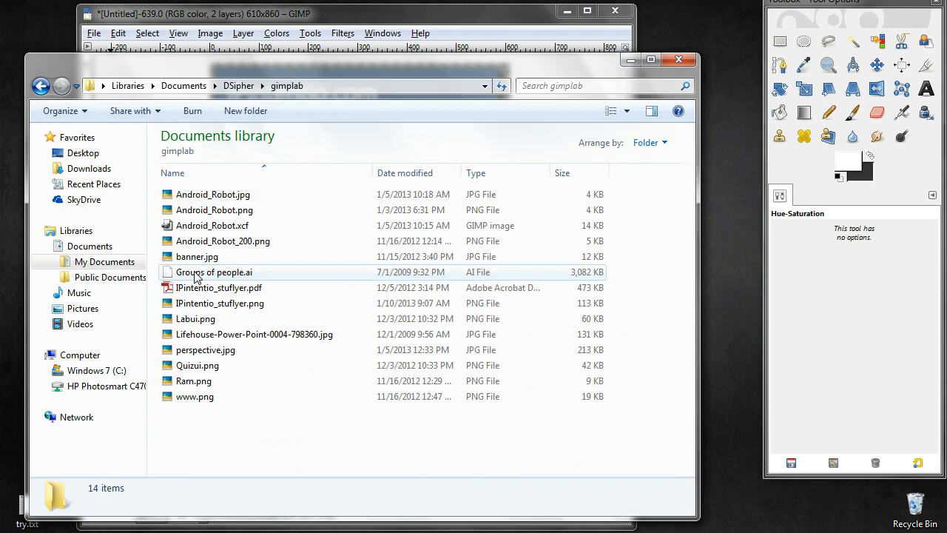
{"action": "left_click", "coordinate": [196, 304]}
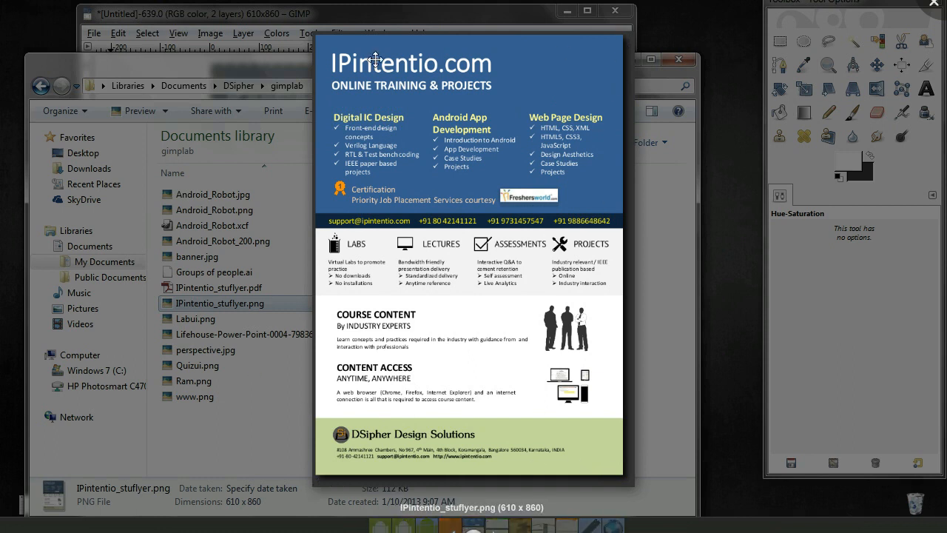
{"action": "key", "text": "Escape"}
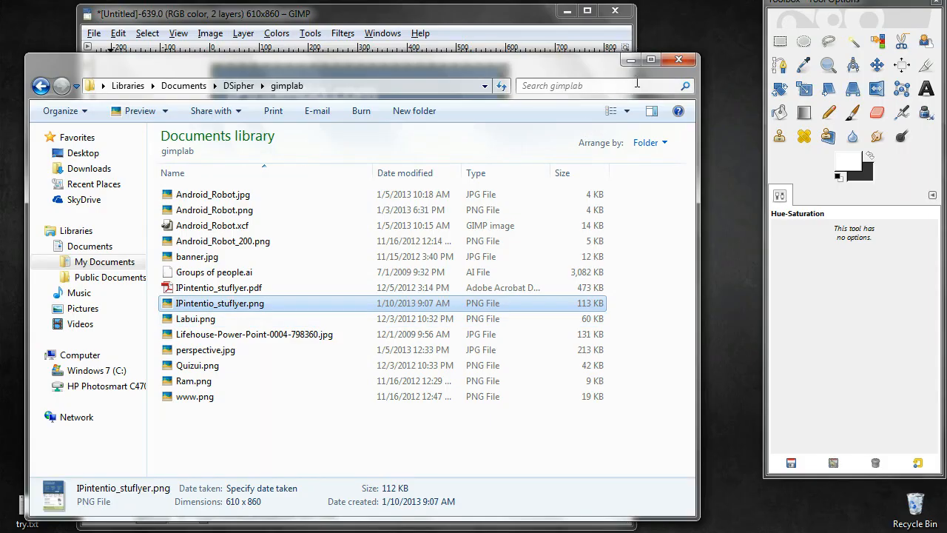
{"action": "left_click", "coordinate": [630, 60]}
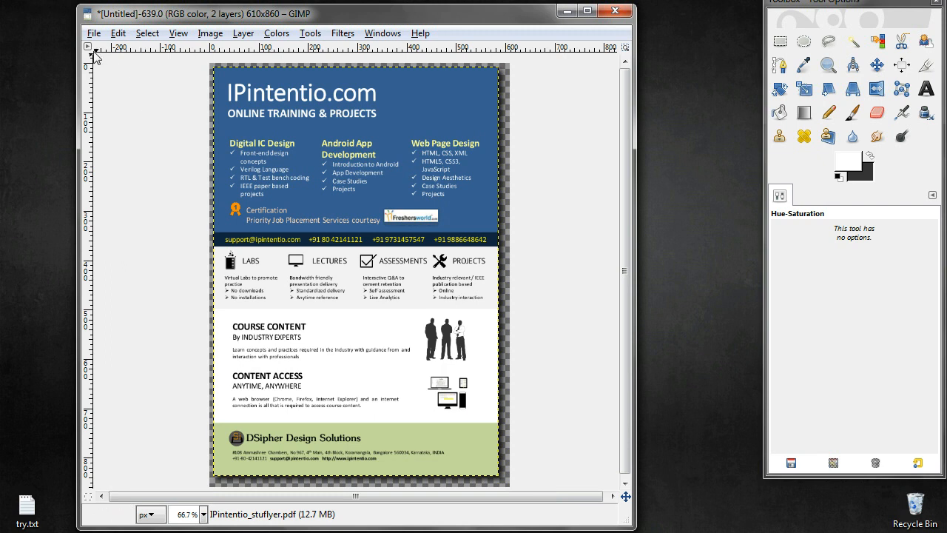
Undo the drop shadow and open Android_Robot_200.png as a layer on the flyer
{"action": "key", "text": "ctrl+z"}
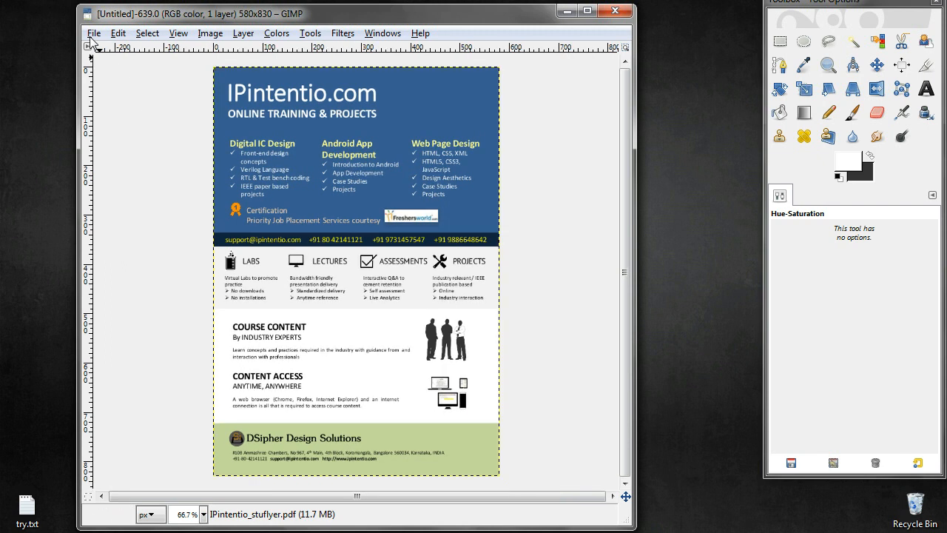
{"action": "left_click", "coordinate": [94, 34]}
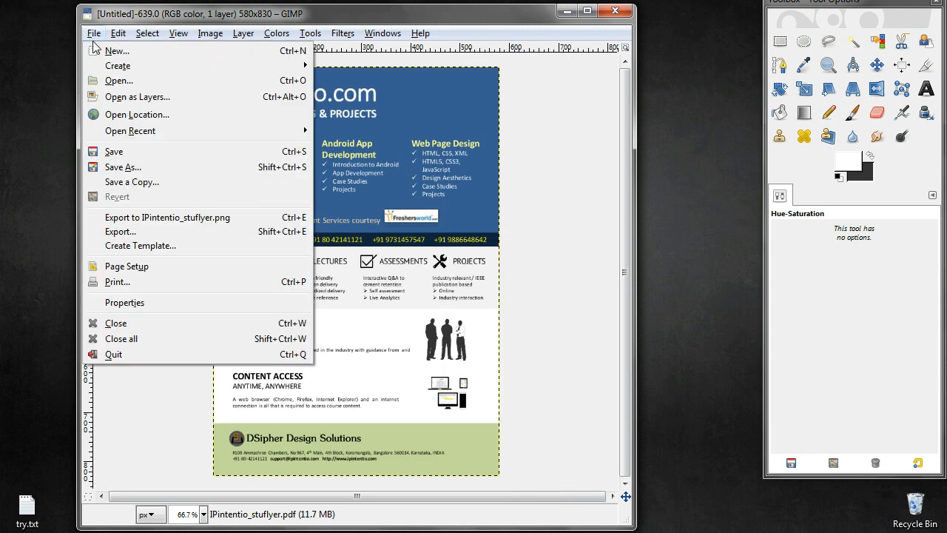
{"action": "left_click", "coordinate": [111, 97]}
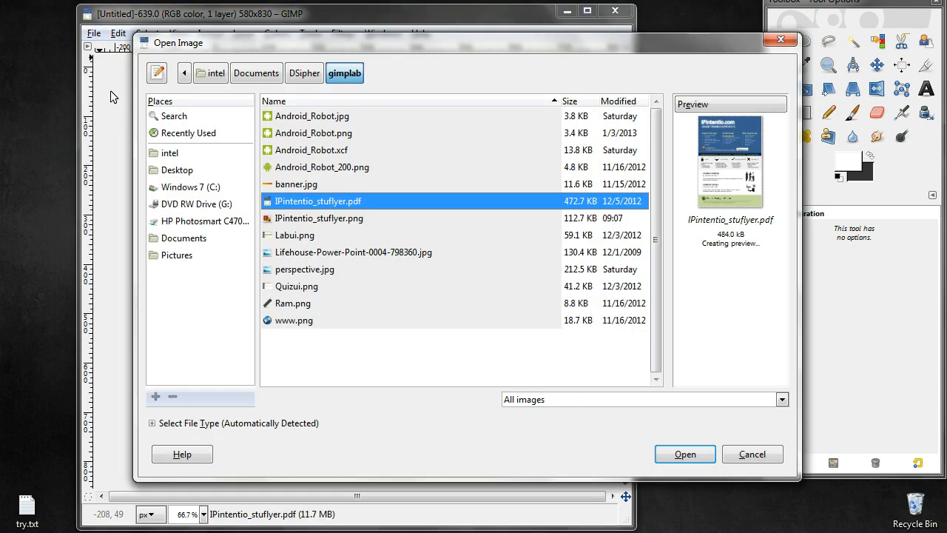
{"action": "left_click", "coordinate": [299, 168]}
{"action": "left_click", "coordinate": [676, 458]}
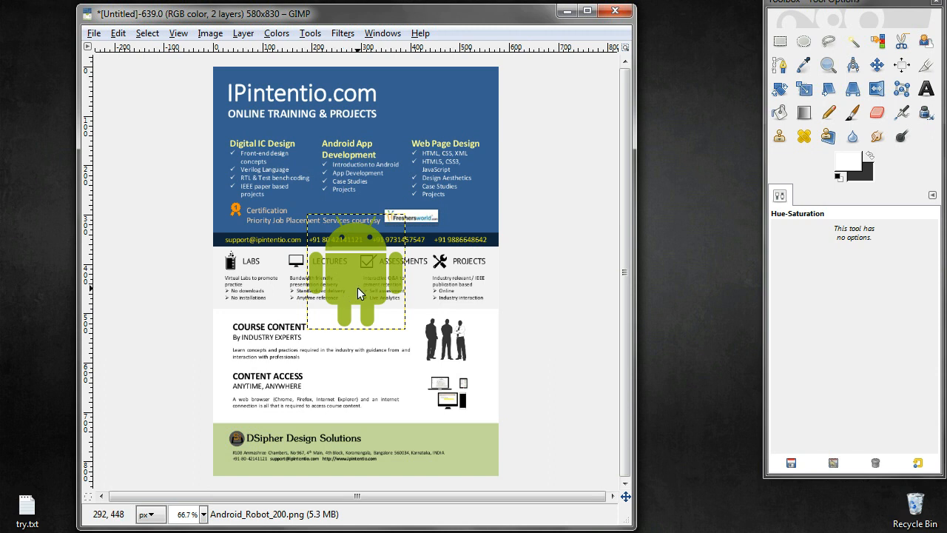
Move the robot layer down about 90 px over the course content area and apply a drop shadow to it
{"action": "left_click", "coordinate": [877, 65]}
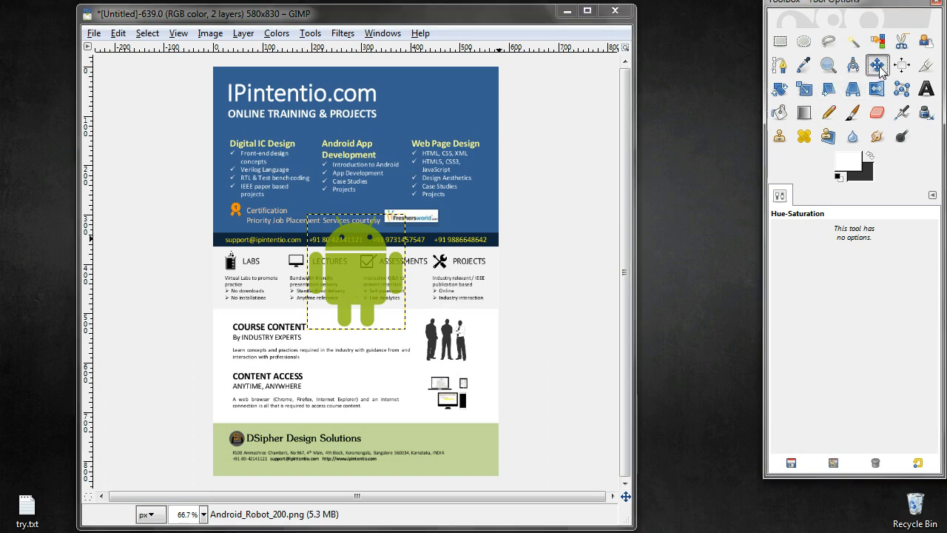
{"action": "left_click_drag", "start_coordinate": [353, 280], "coordinate": [353, 362]}
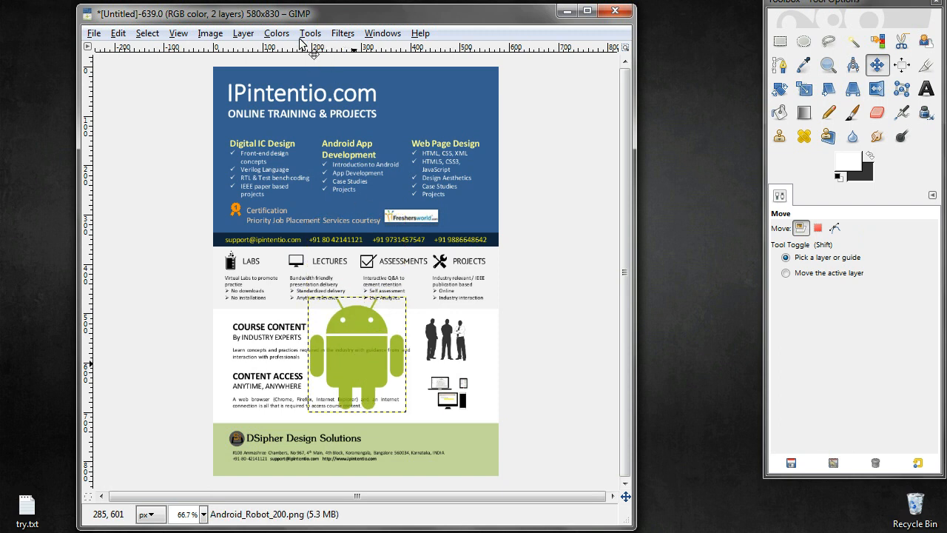
{"action": "left_click", "coordinate": [343, 34]}
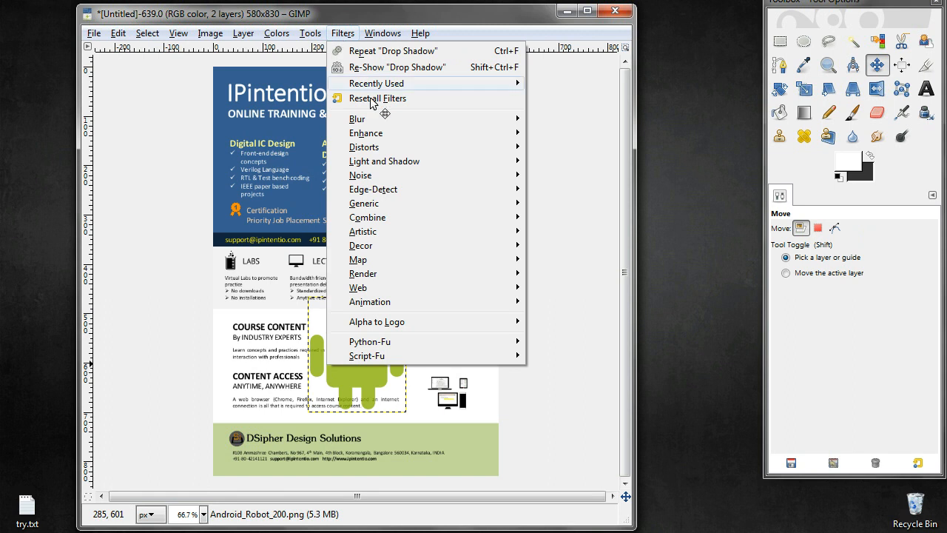
{"action": "mouse_move", "coordinate": [400, 165]}
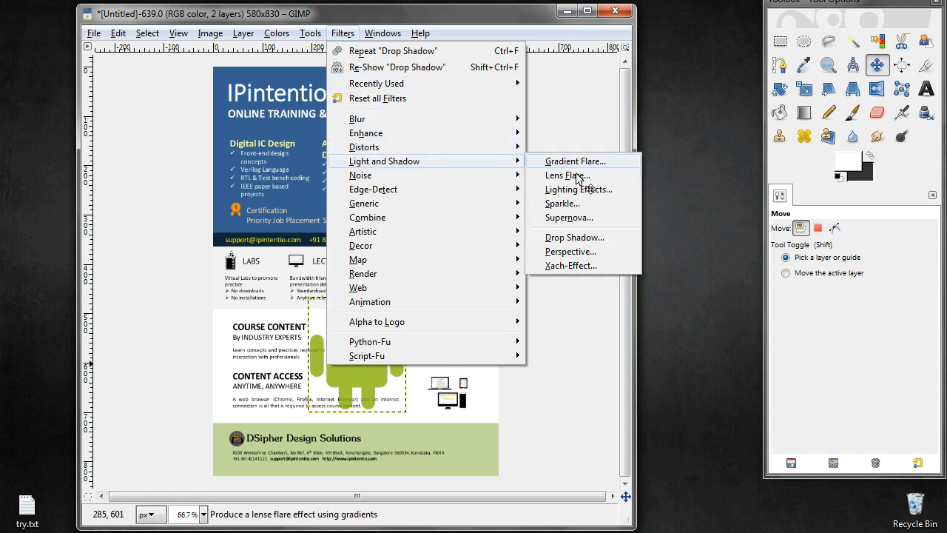
{"action": "left_click", "coordinate": [574, 237]}
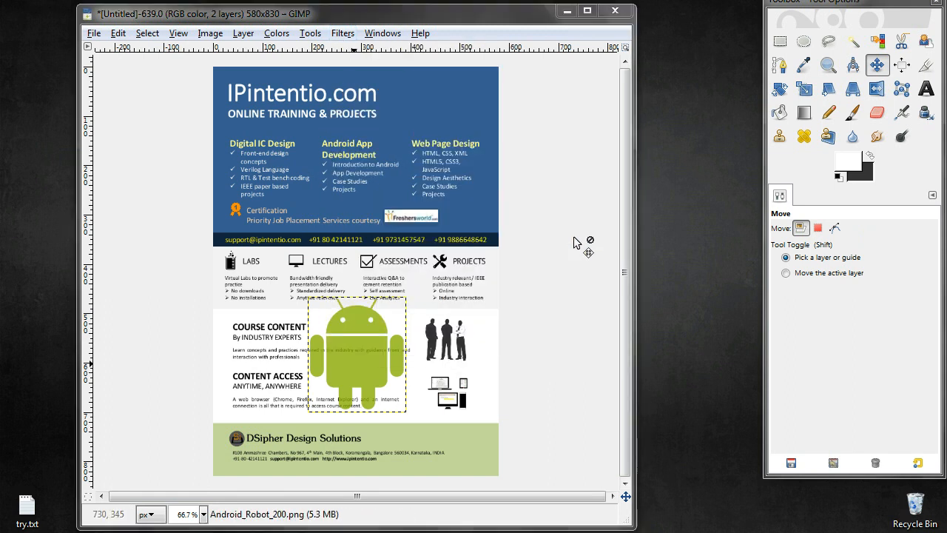
{"action": "left_click", "coordinate": [275, 309]}
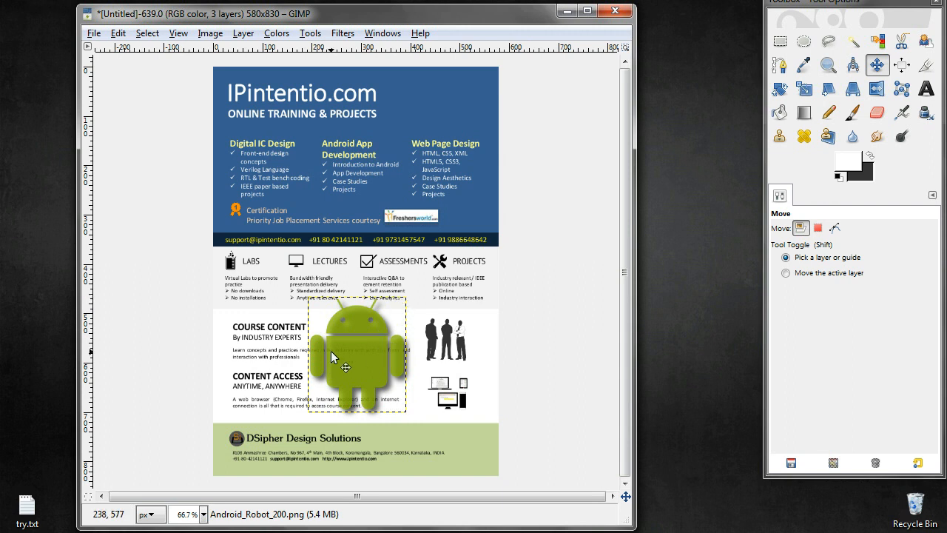
Try moving the robot layer toward the upper left, away from its shadow, then undo the move
{"action": "left_click_drag", "start_coordinate": [335, 352], "coordinate": [334, 352]}
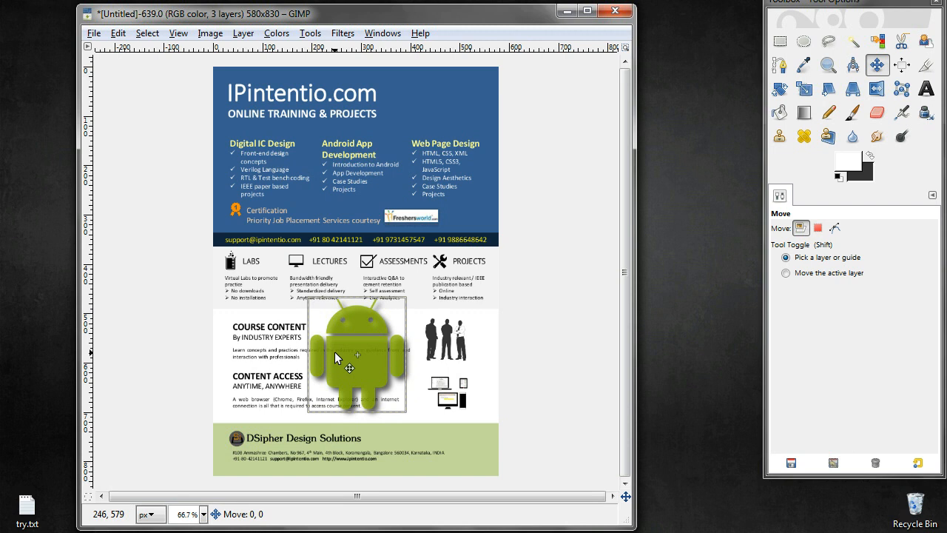
{"action": "left_click_drag", "start_coordinate": [334, 353], "coordinate": [230, 361]}
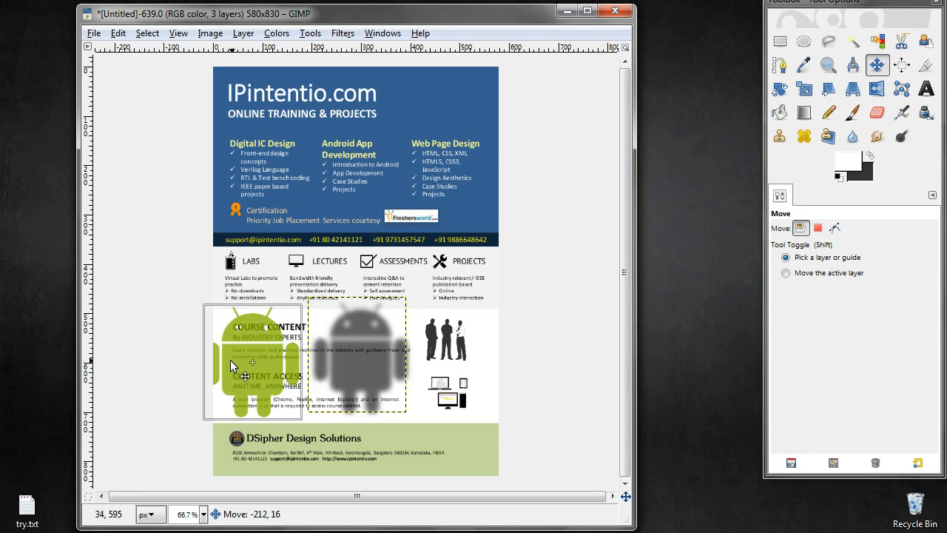
{"action": "left_click_drag", "start_coordinate": [231, 364], "coordinate": [244, 302]}
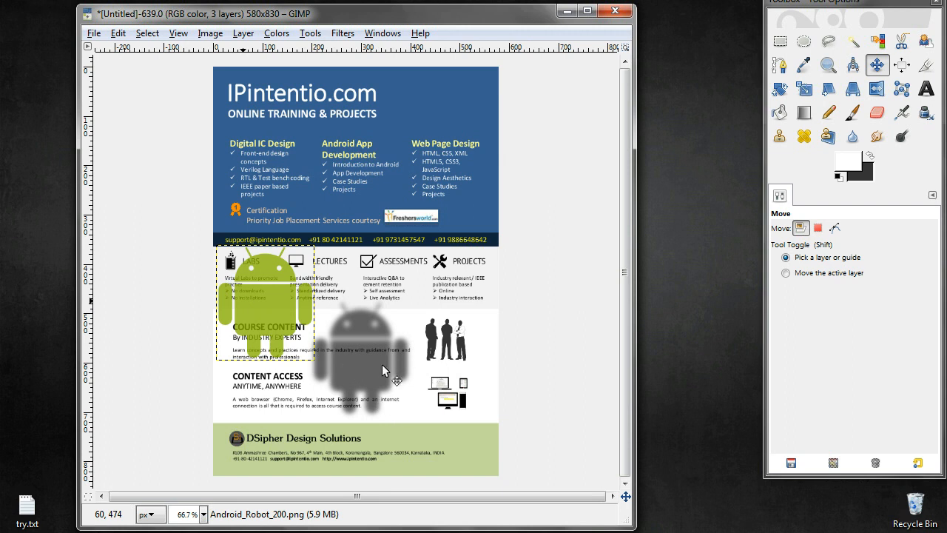
{"action": "key", "text": "ctrl+z"}
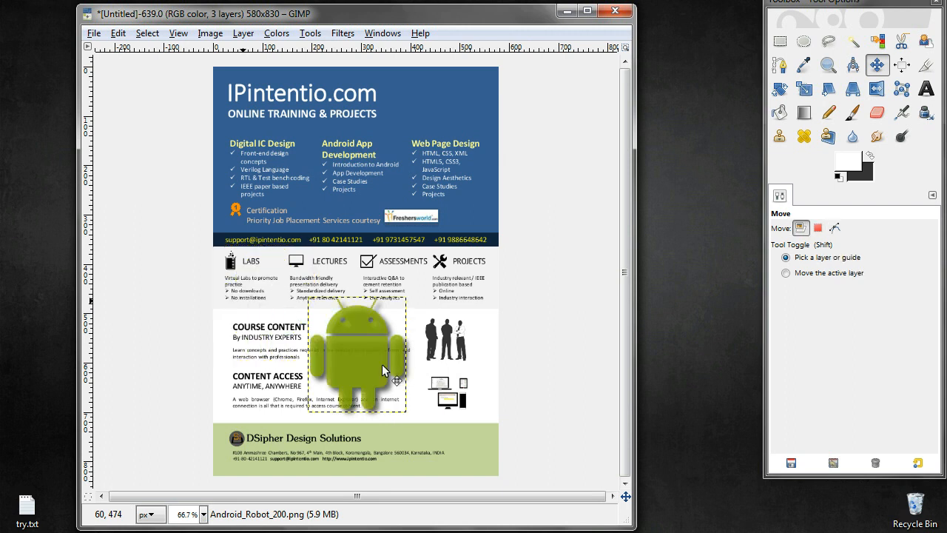